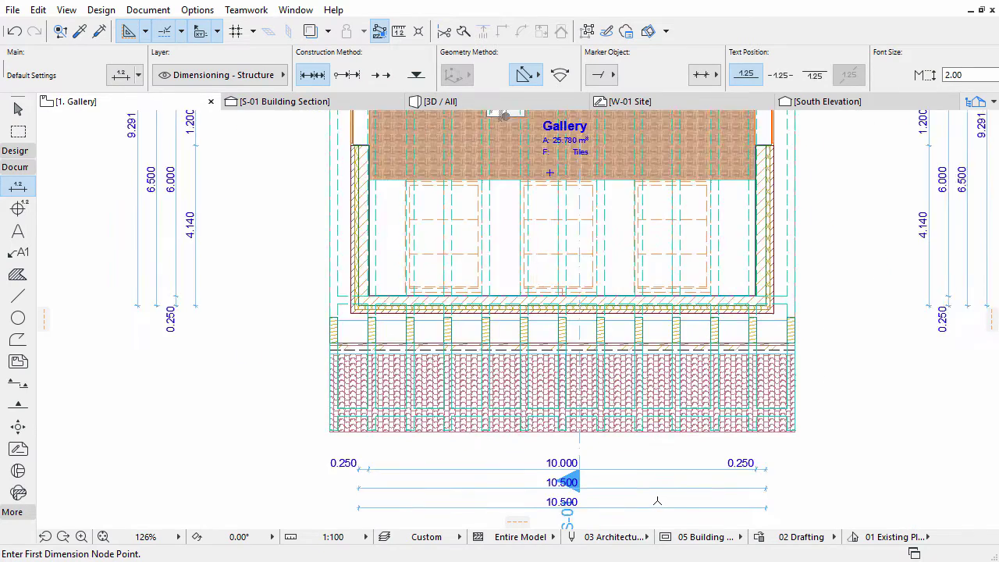
pyautogui.scroll(1, 658, 501)
pyautogui.scroll(1, 658, 501)
# Zoom to the three dimension chains below the Gallery plan and stop dimensioning.
pyautogui.moveTo(657, 501); pyautogui.dragTo(643, 469, button='middle')
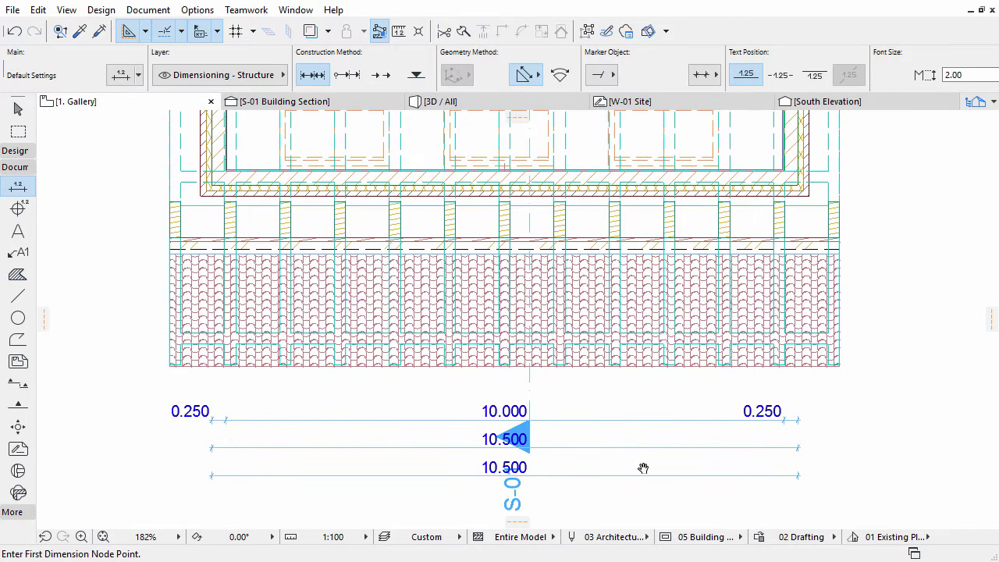
pyautogui.press('shift')
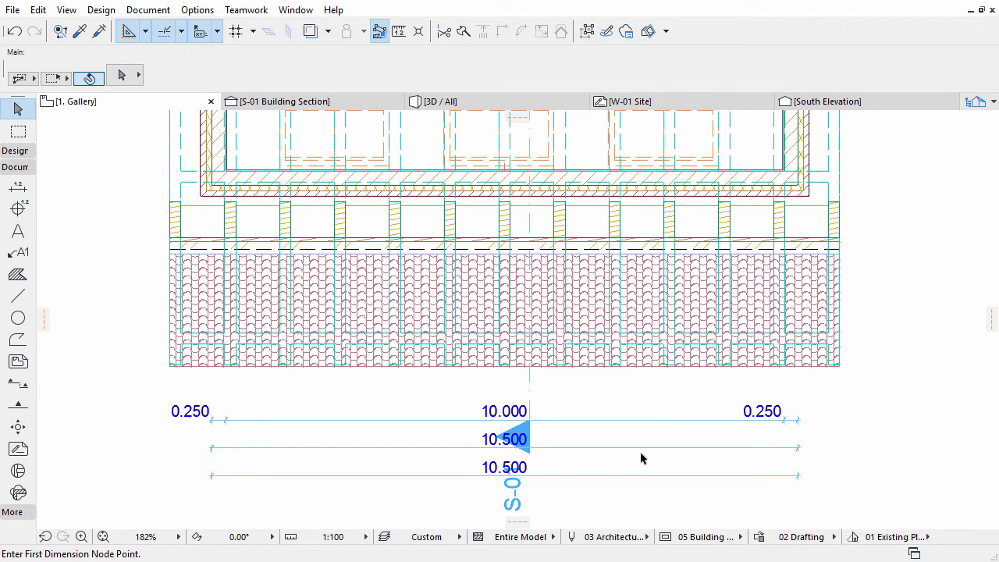
# Drag both overall 10.500 dimension lines down by a distance of 0.5.
pyautogui.click(645, 449)
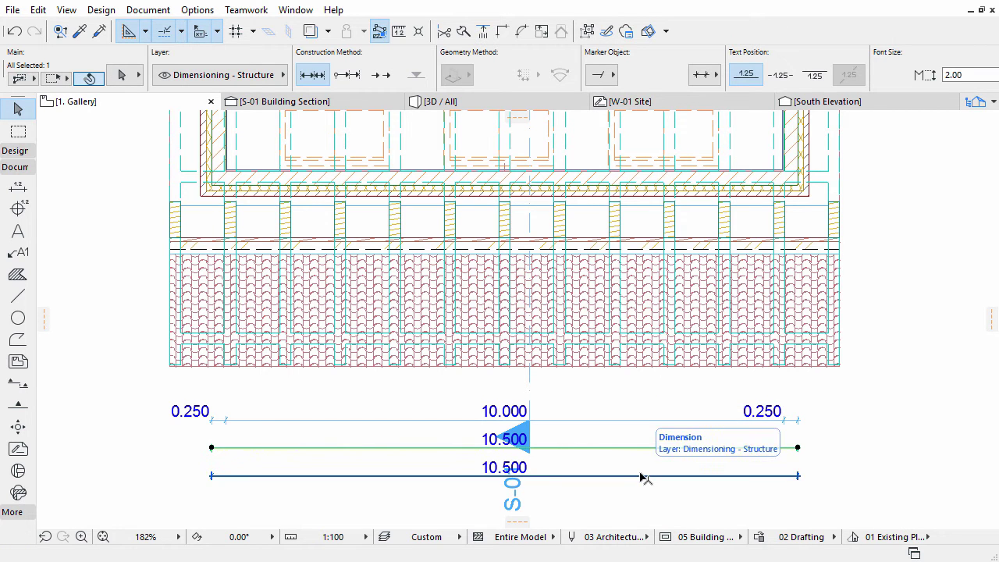
pyautogui.keyDown('shift'); pyautogui.click(645, 476); pyautogui.keyUp('shift')
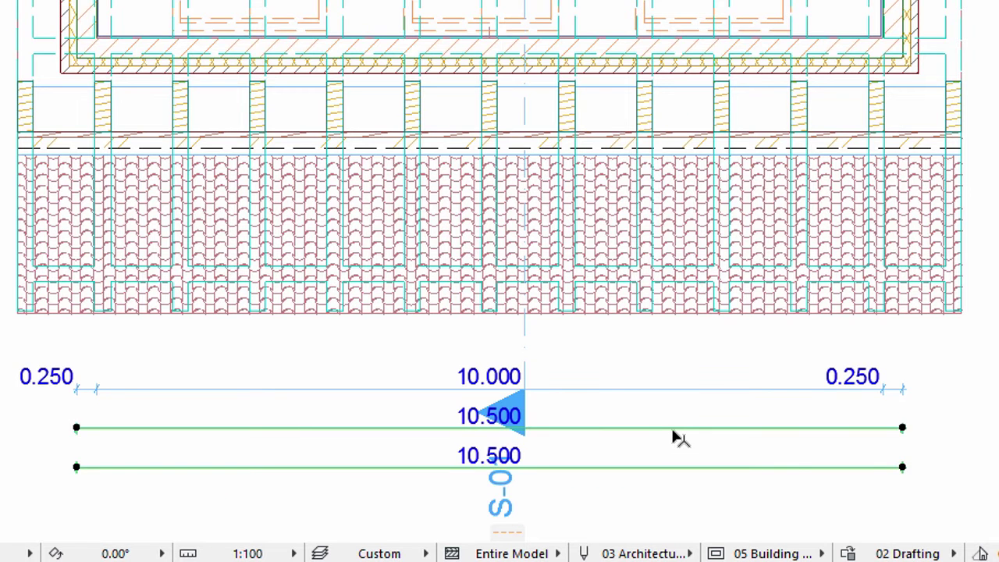
pyautogui.click(673, 427)
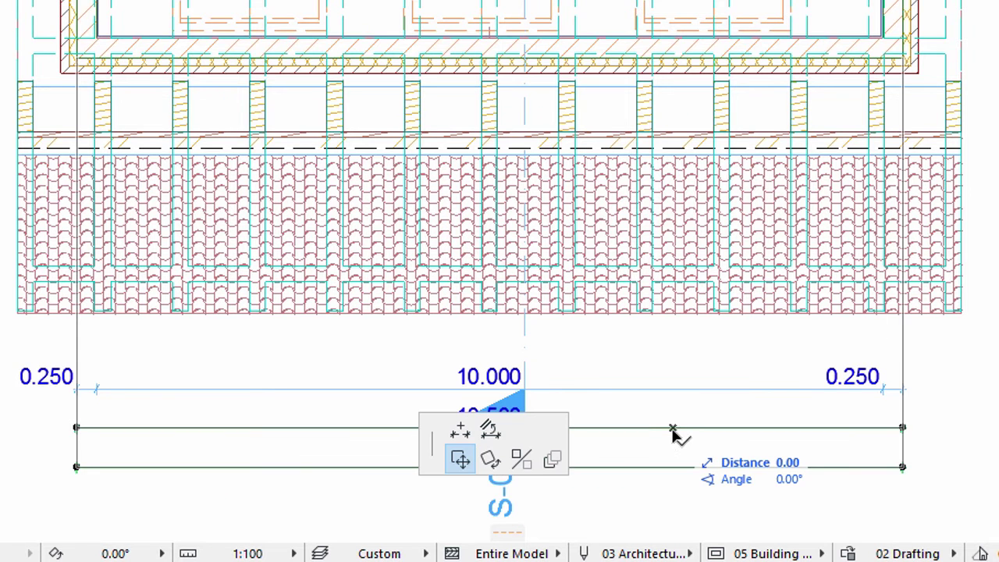
pyautogui.click(461, 461)
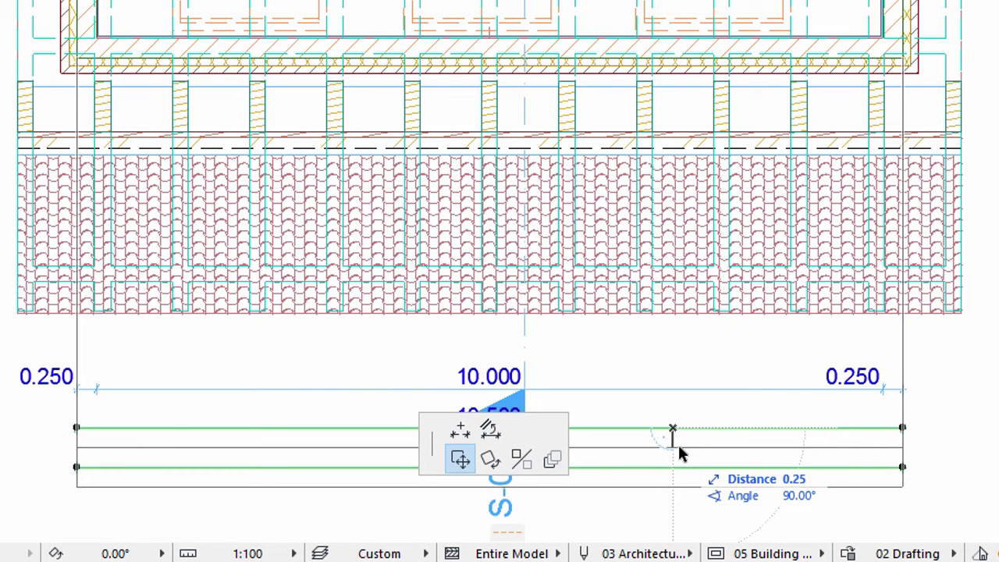
pyautogui.press('Tab')
pyautogui.write('0.5')
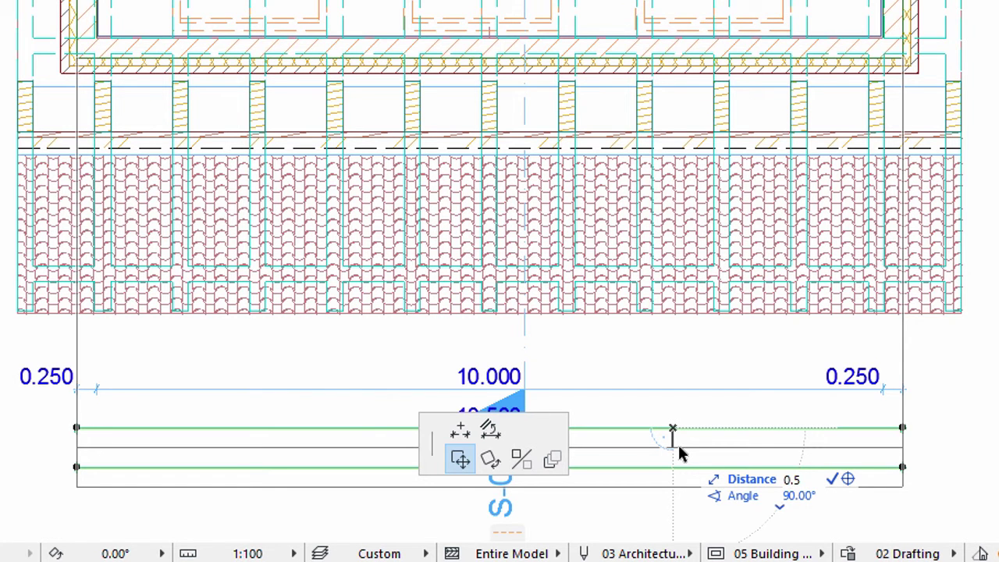
pyautogui.press('Return')
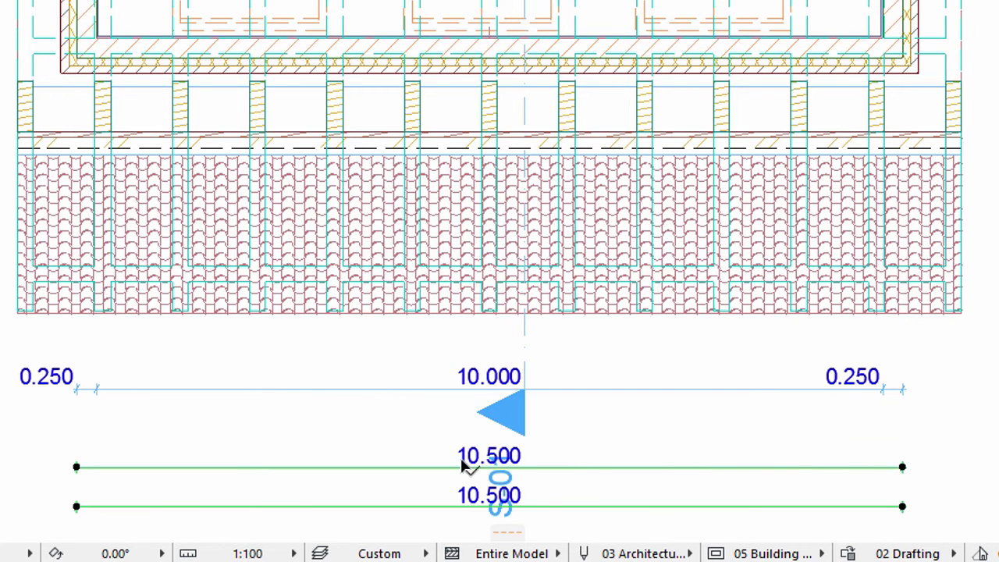
# Shift both 10.500 dimension labels left, clear of the S-01 section marker.
pyautogui.keyDown('shift'); pyautogui.click(456, 506); pyautogui.keyUp('shift')
pyautogui.click(456, 506)
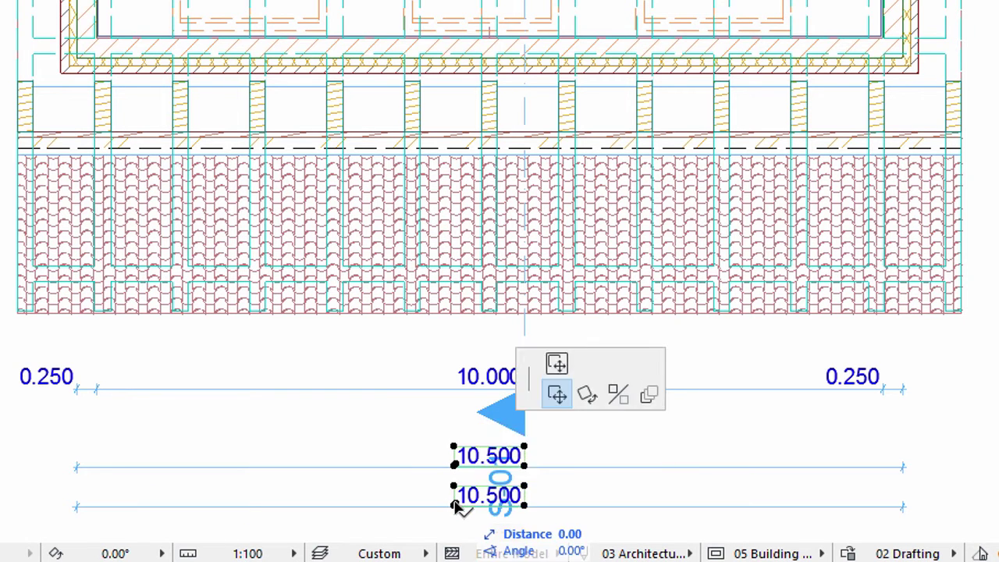
pyautogui.click(417, 508)
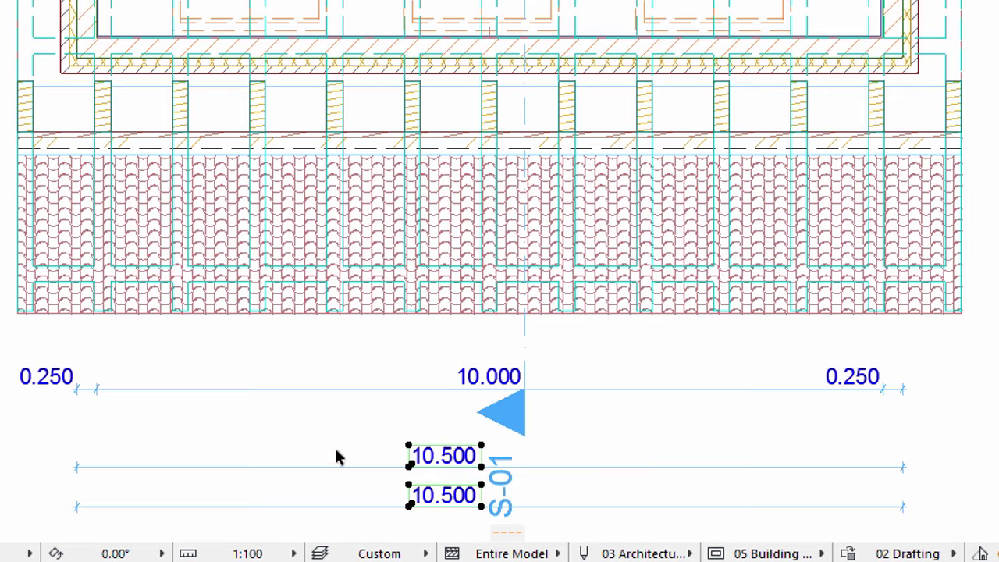
pyautogui.press('Escape')
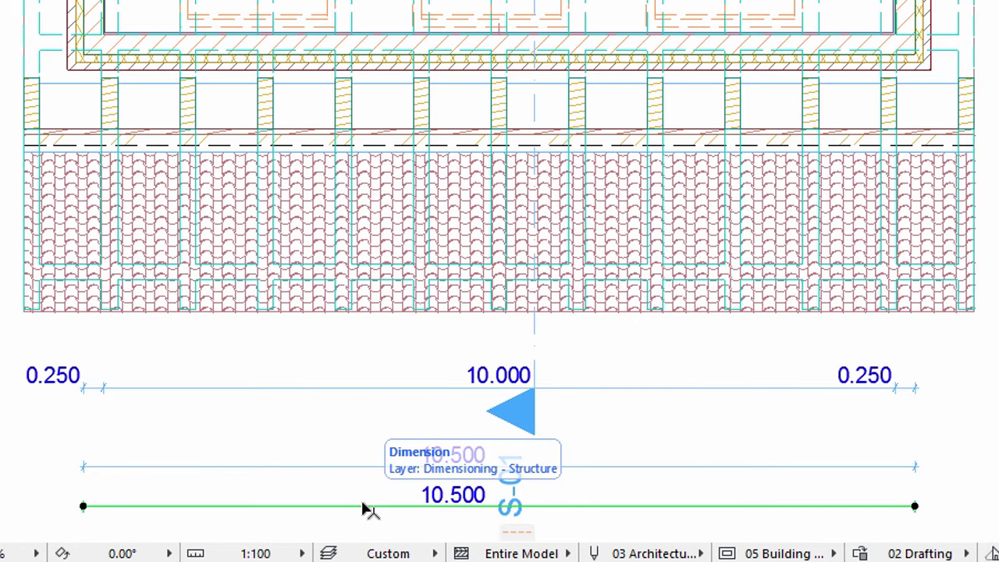
# Delete the duplicate bottom 10.500 dimension line from the context menu.
pyautogui.rightClick(359, 485)
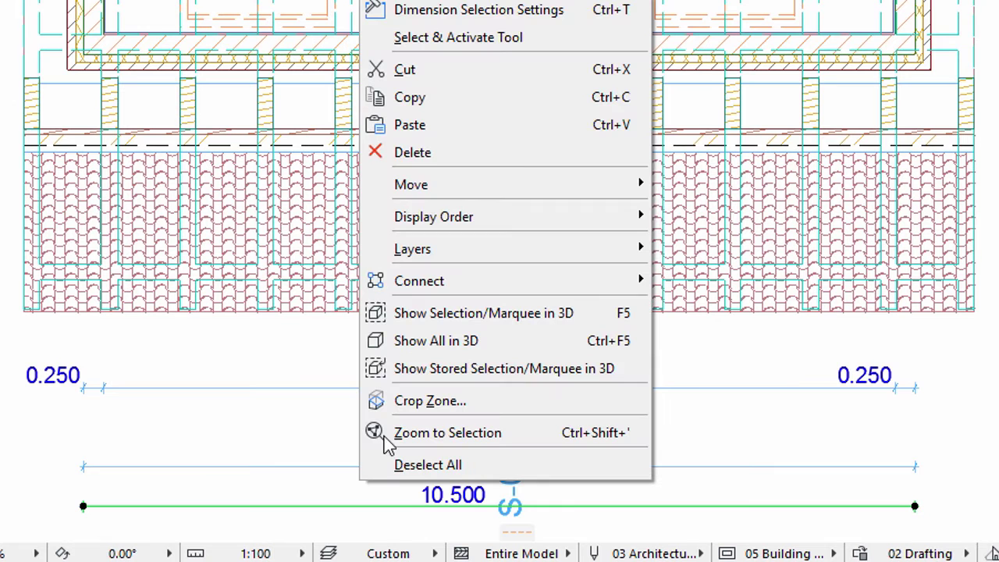
pyautogui.click(459, 160)
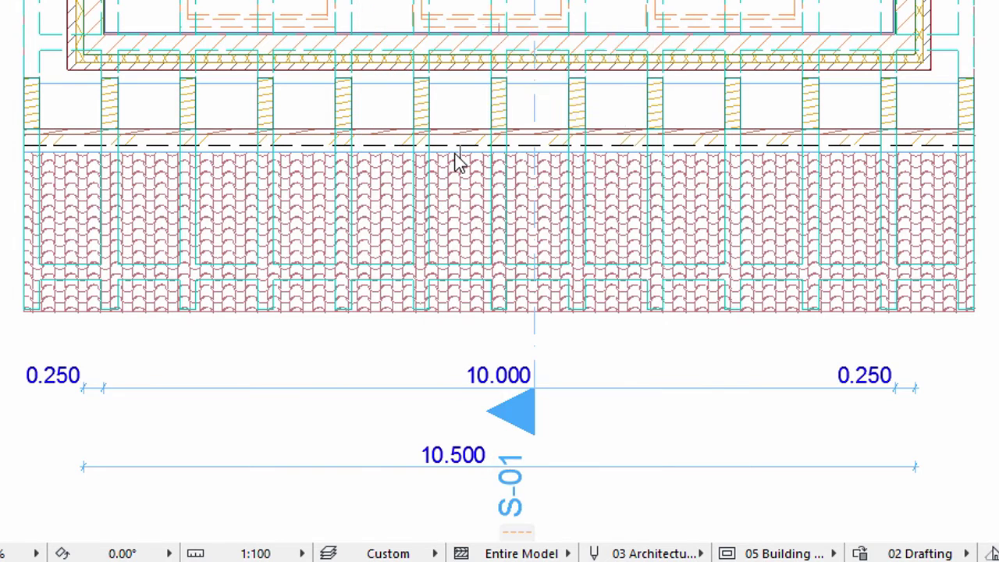
# On 0. Ground Floor, delete the bottom 10.500 line and select the 10.000 and 10.500 chains.
pyautogui.rightClick(122, 109)
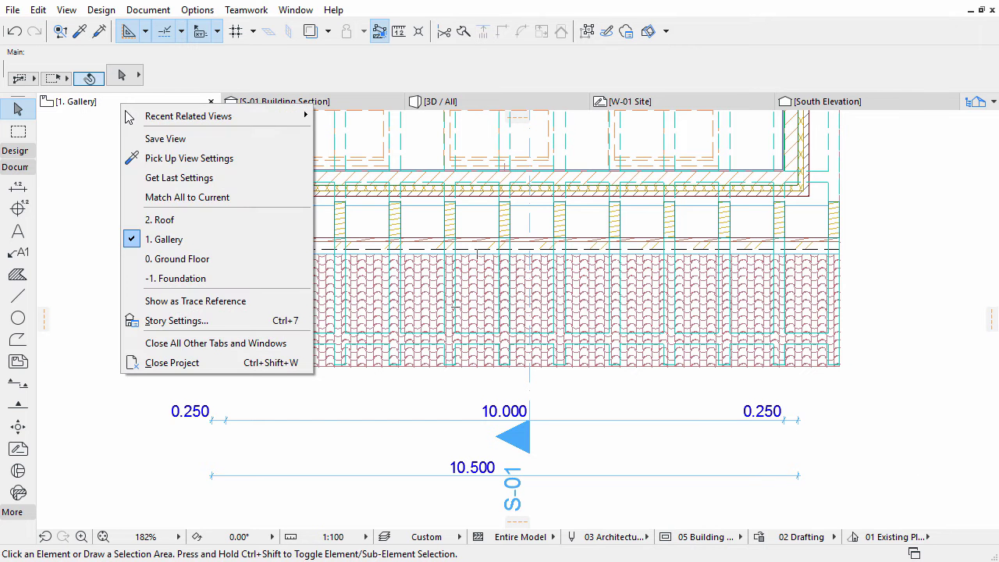
pyautogui.click(156, 259)
pyautogui.click(442, 505)
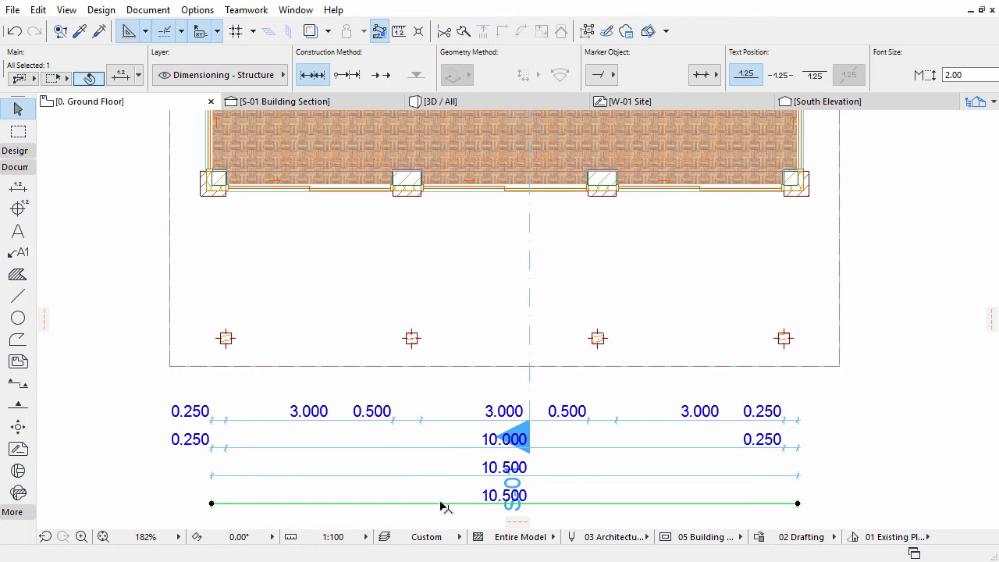
pyautogui.rightClick(442, 506)
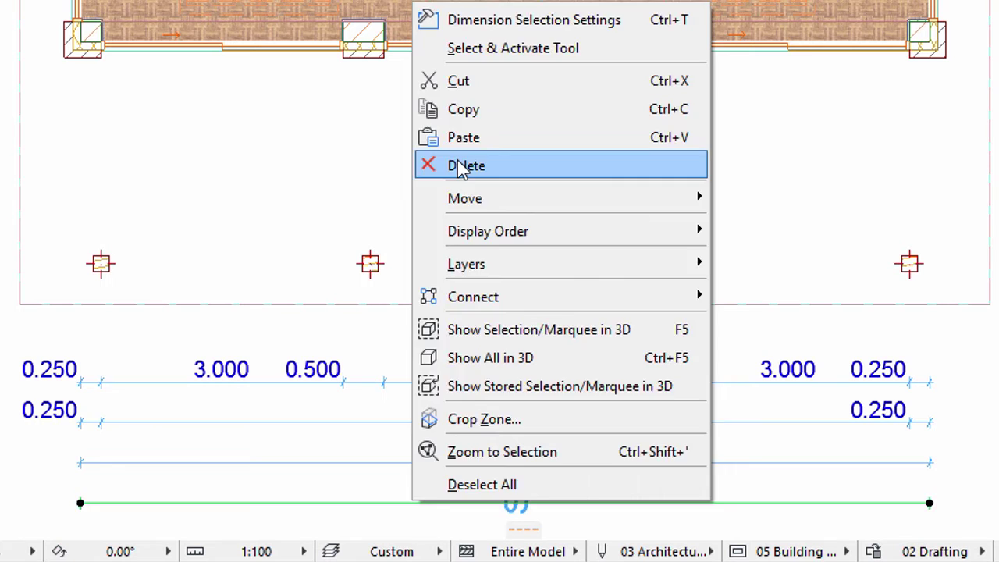
pyautogui.click(461, 169)
pyautogui.click(432, 422)
pyautogui.keyDown('shift'); pyautogui.click(442, 462); pyautogui.keyUp('shift')
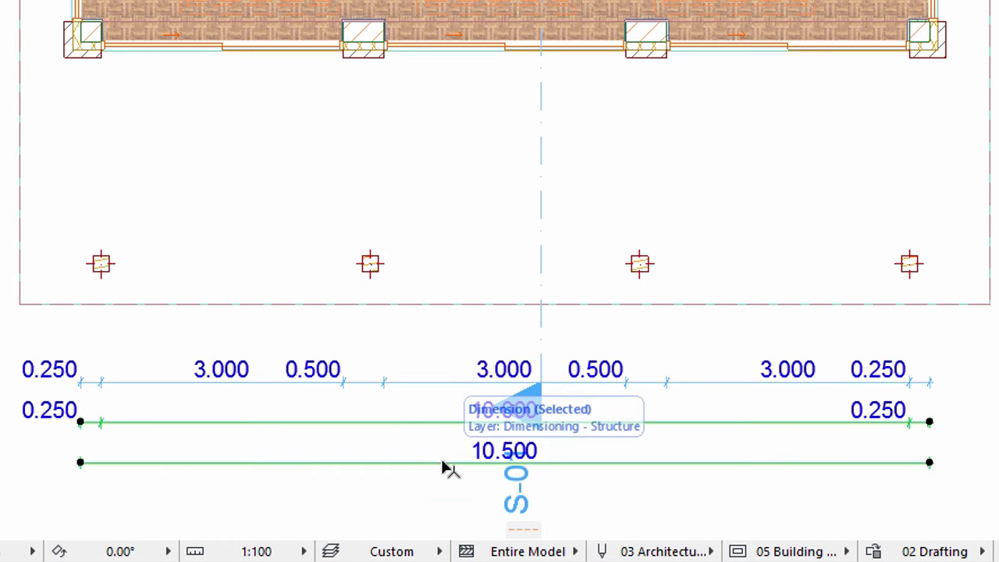
# Drag the 10.000 and 10.500 chains down by 0.50.
pyautogui.click(444, 422)
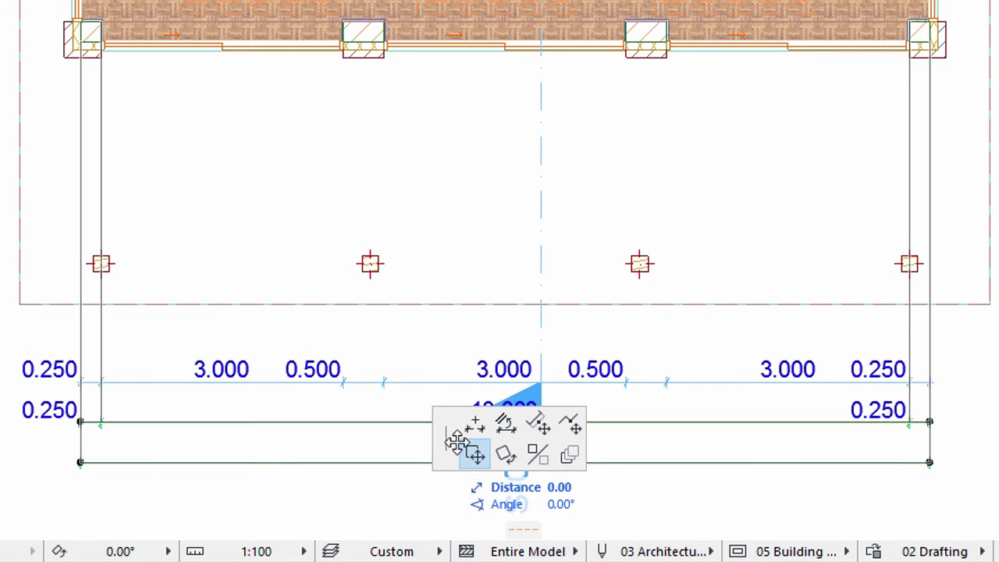
pyautogui.click(473, 455)
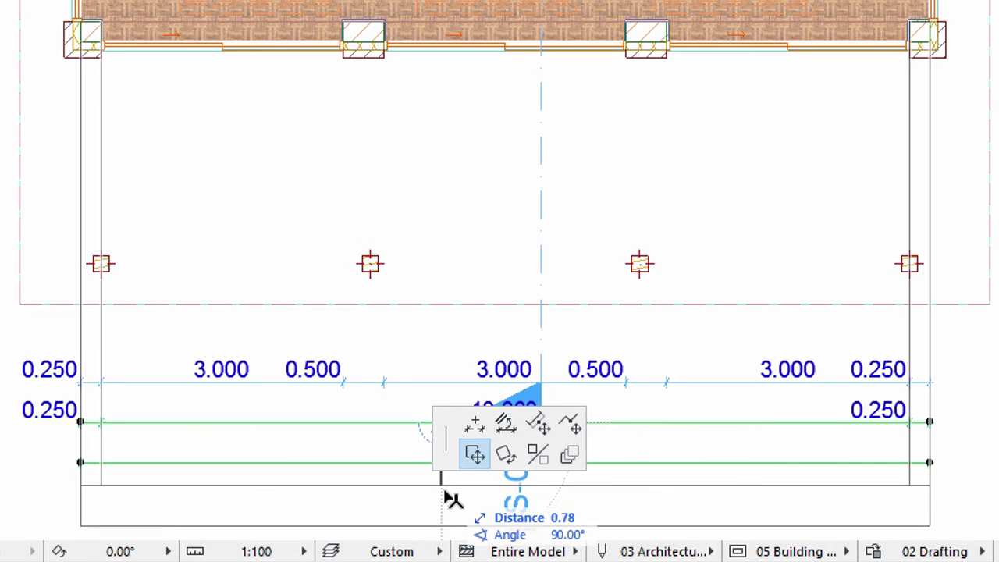
pyautogui.press('Tab')
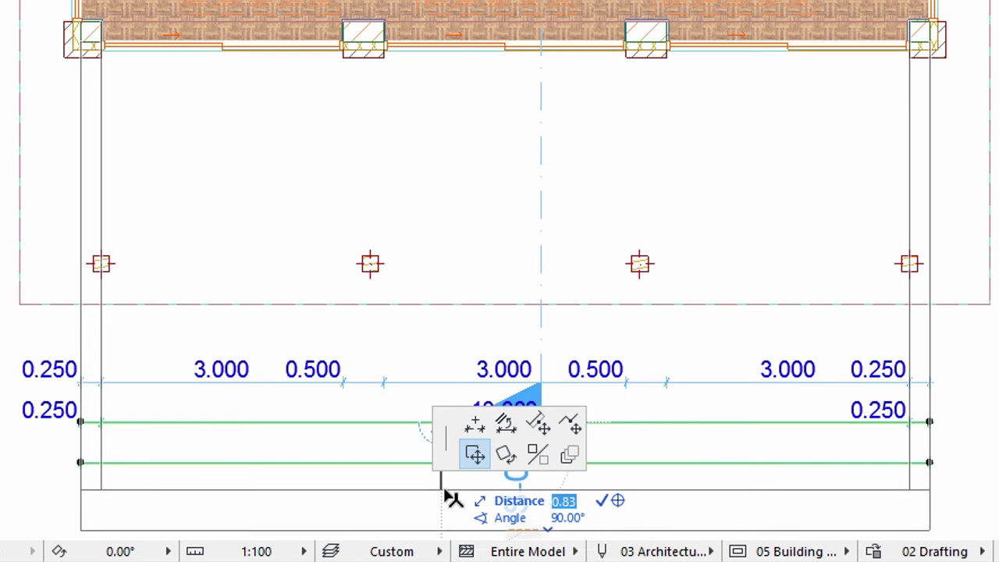
pyautogui.write('0.50')
pyautogui.press('Return')
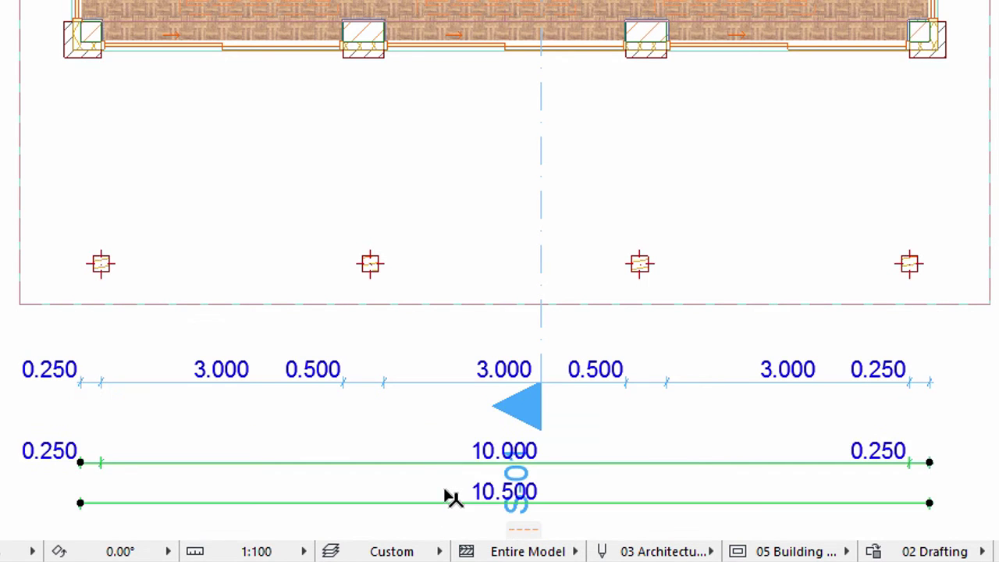
# Move the 10.000 and 10.500 labels left, away from the section marker.
pyautogui.click(471, 462)
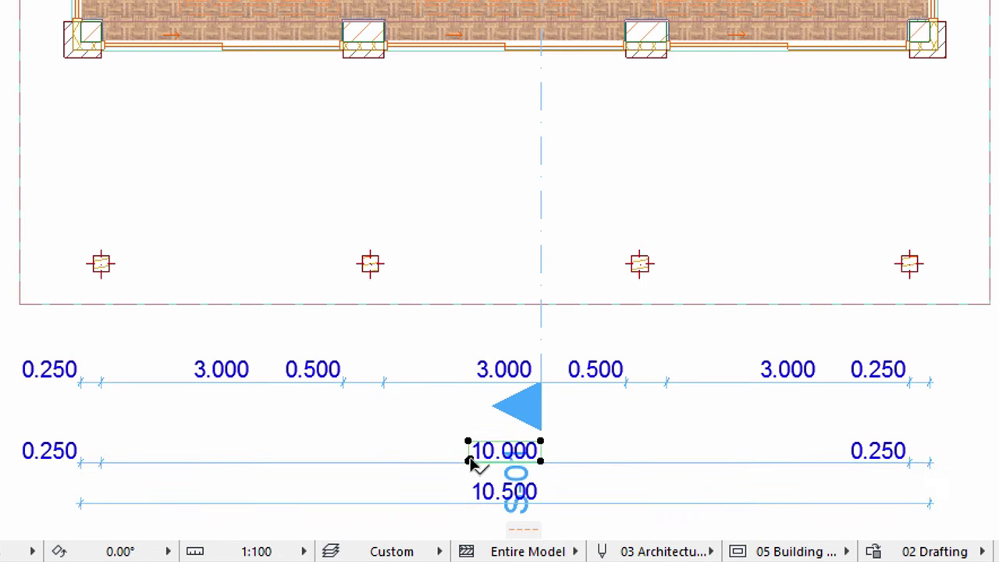
pyautogui.keyDown('shift'); pyautogui.click(470, 502); pyautogui.keyUp('shift')
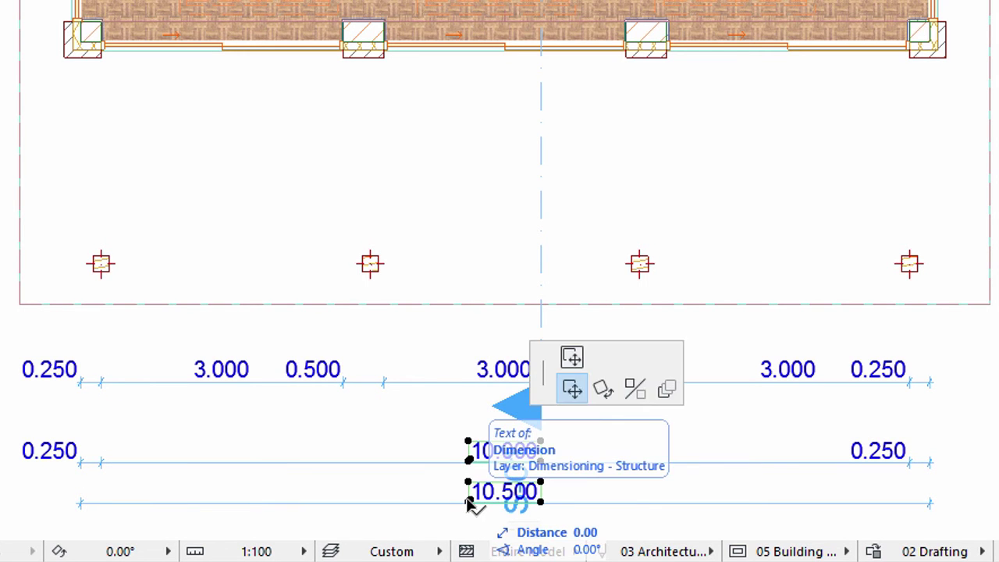
pyautogui.click(422, 502)
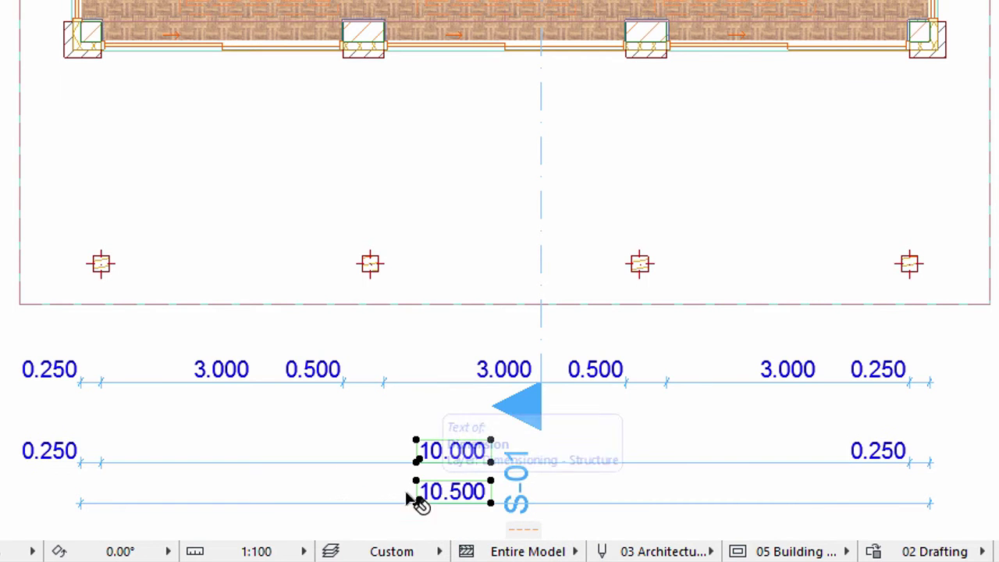
pyautogui.click(352, 453)
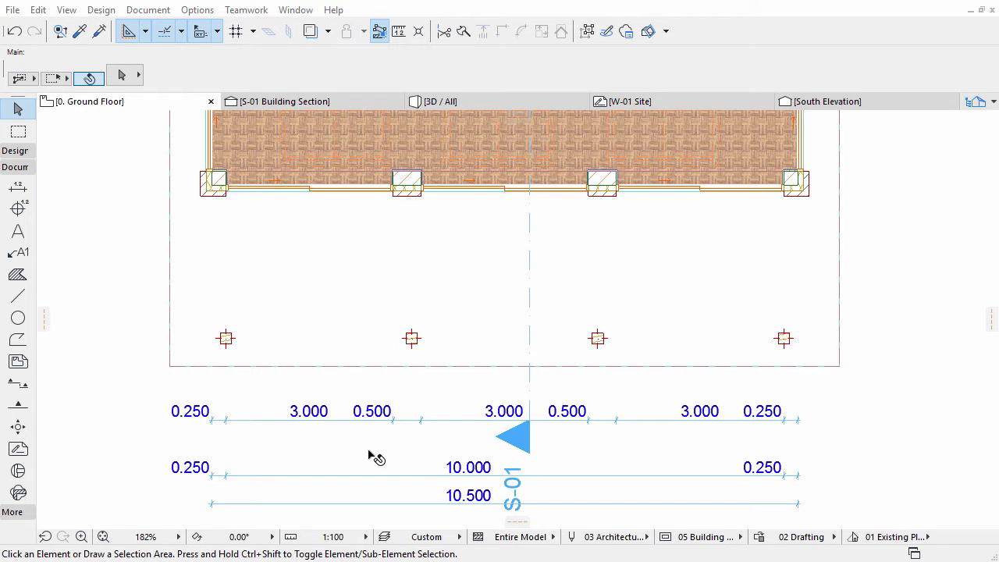
# With the Dimension tool, pick the left and right edges of the veranda columns.
pyautogui.click(17, 188)
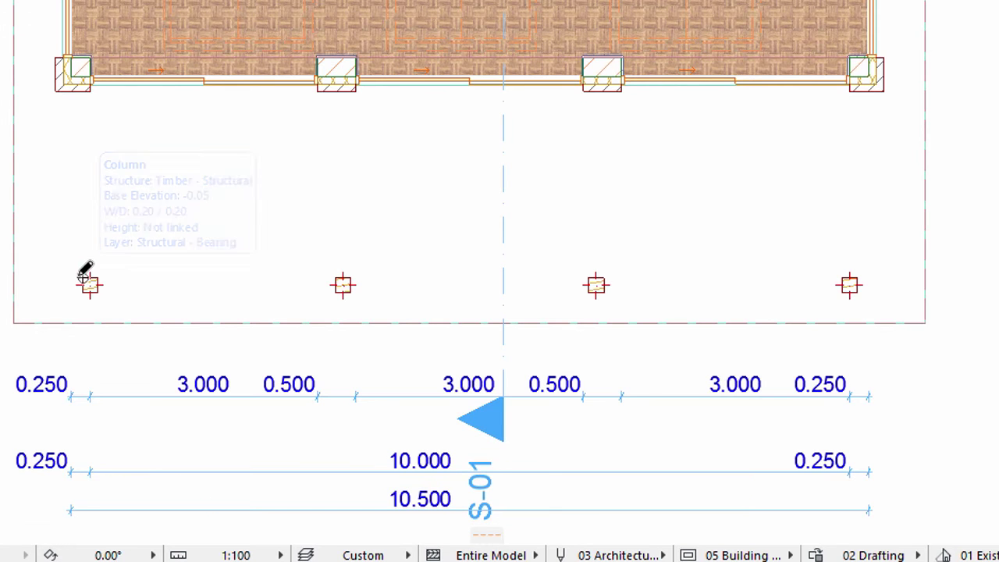
pyautogui.click(82, 276)
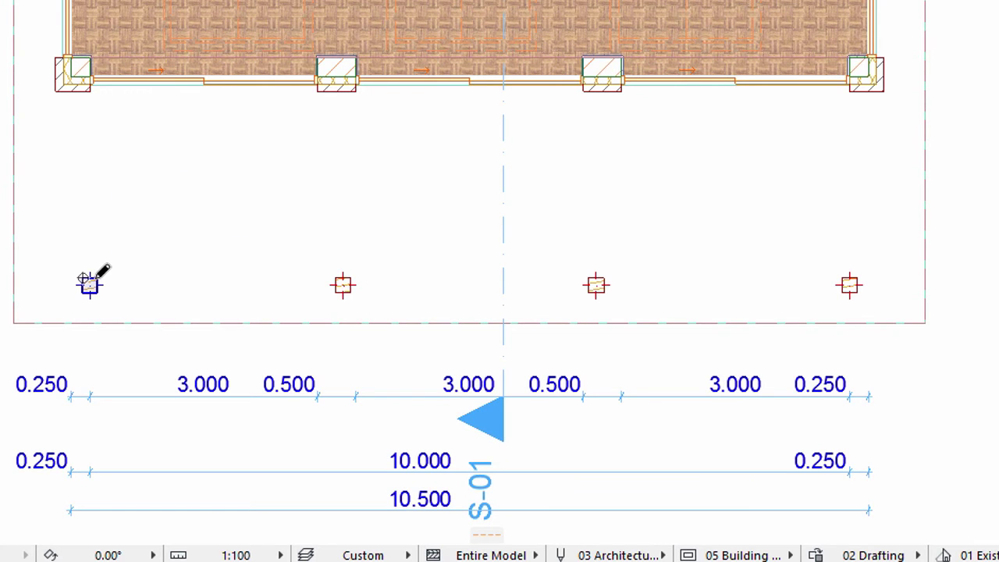
pyautogui.click(97, 277)
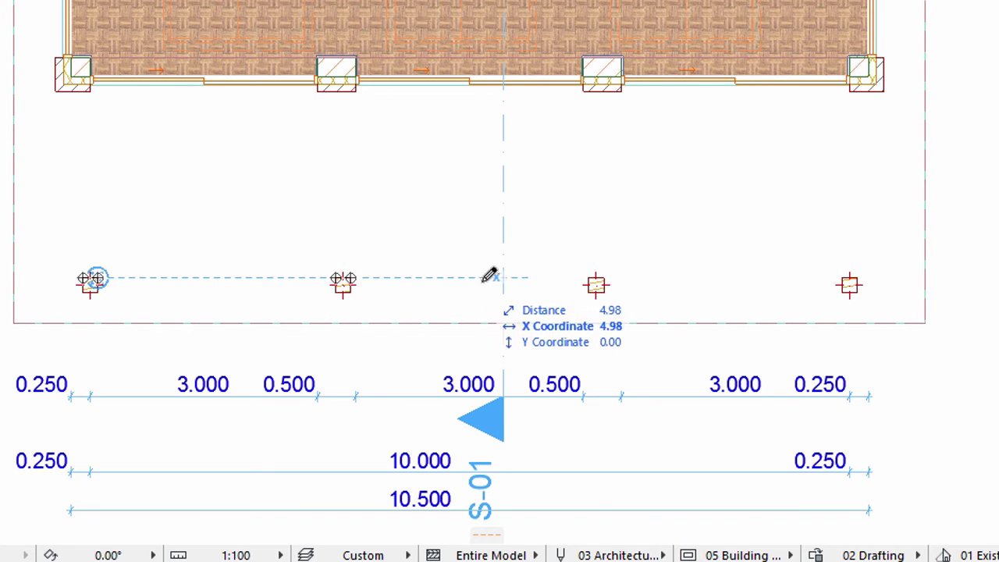
pyautogui.click(590, 278)
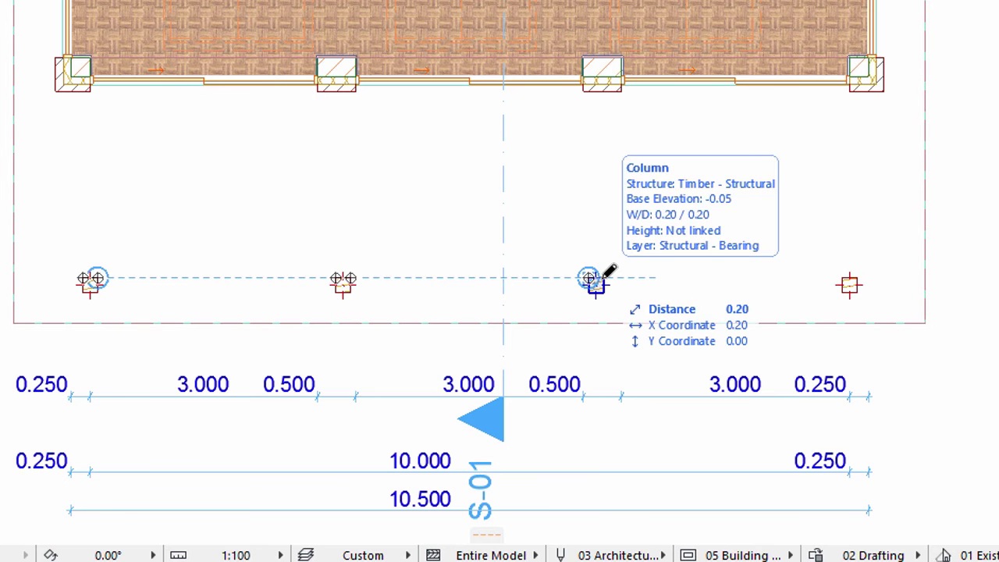
pyautogui.click(605, 278)
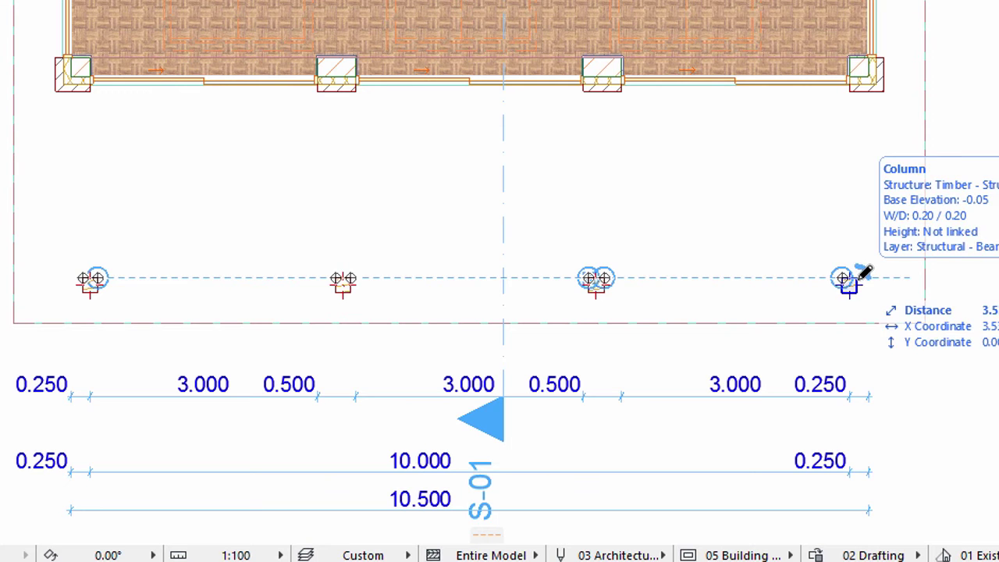
pyautogui.click(859, 277)
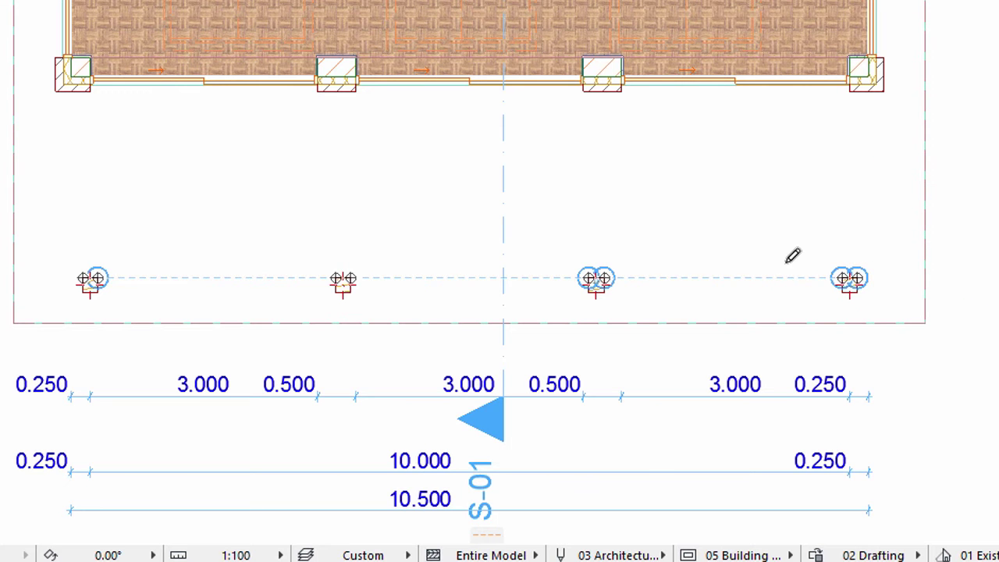
# Place the column dimension chain reading 0.200 column widths and 3.133 gaps.
pyautogui.click(705, 220)
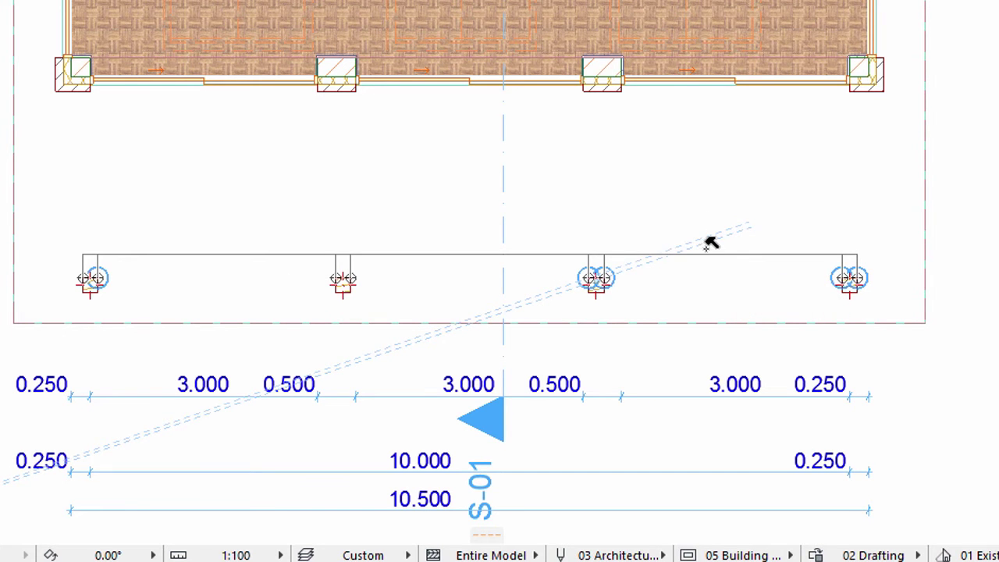
pyautogui.click(717, 221)
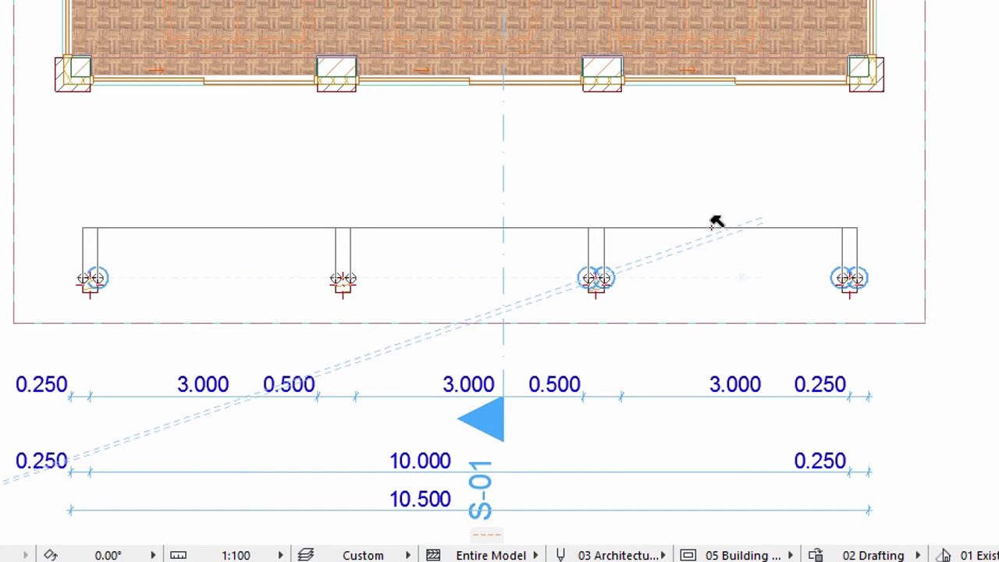
pyautogui.click(717, 222)
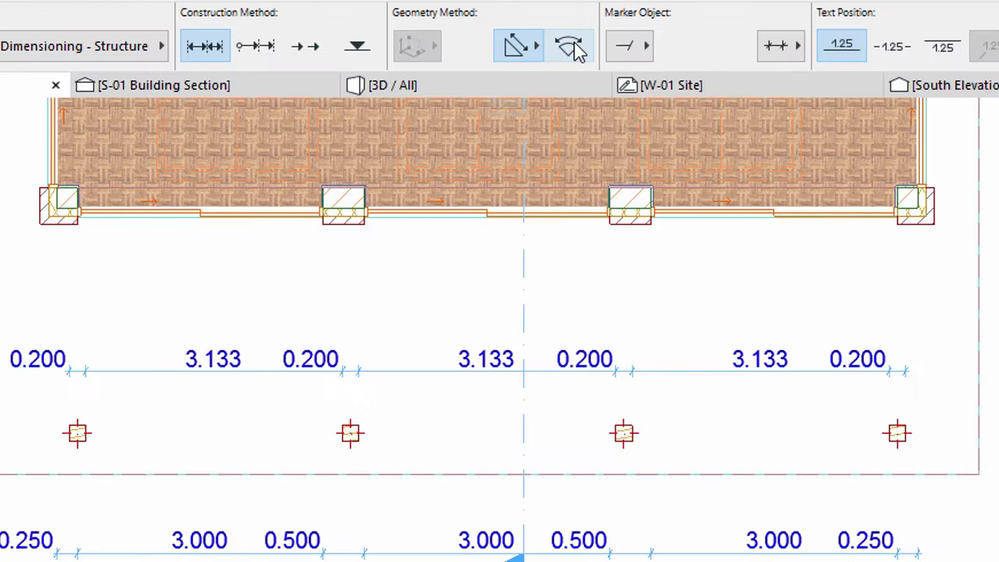
# Set the dimension Geometry Method to Arc Length and pick the curved wall.
pyautogui.click(567, 53)
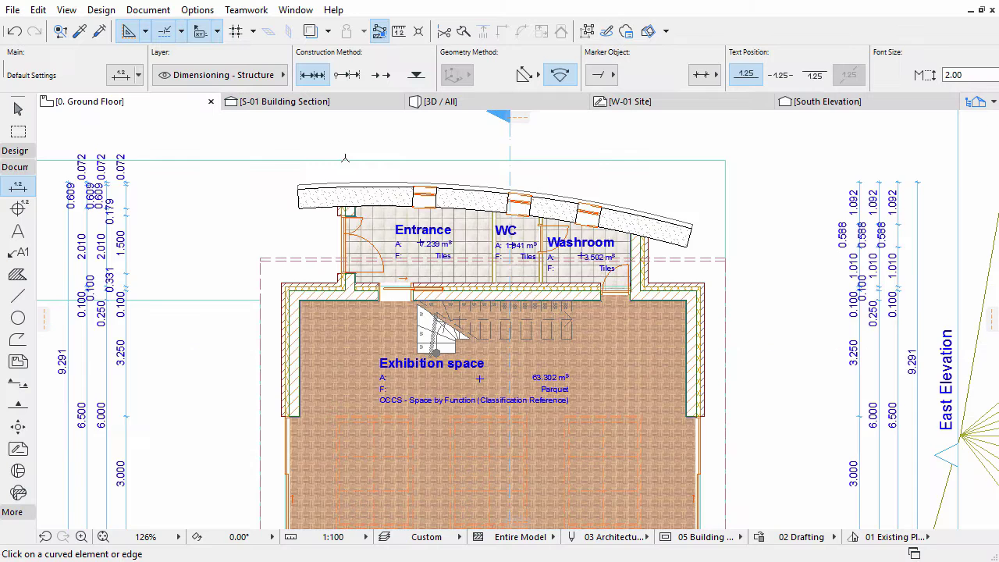
pyautogui.scroll(2, 348, 172)
pyautogui.scroll(2, 348, 171)
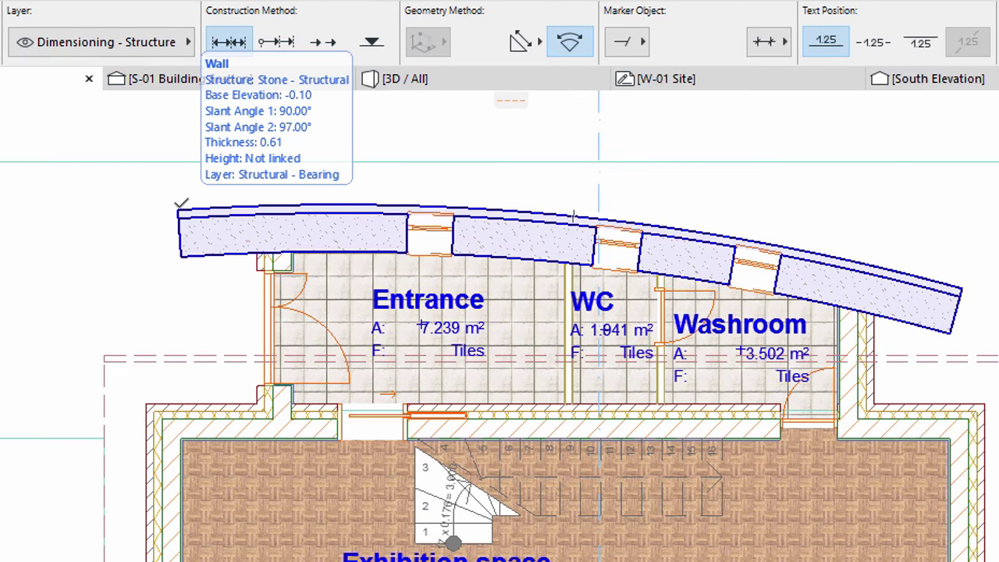
pyautogui.click(180, 210)
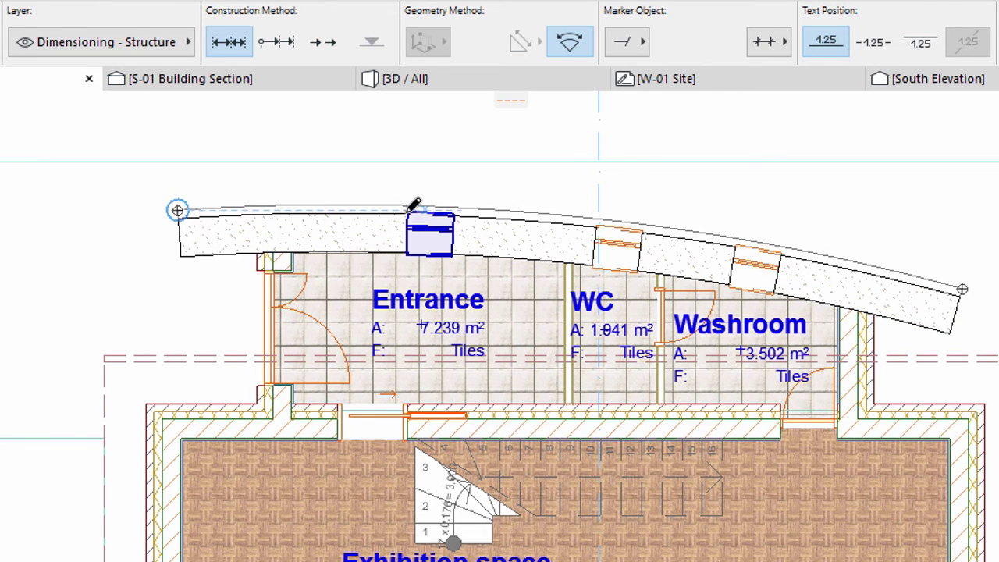
# Mark the wall end and both edges of each window along the curved wall.
pyautogui.click(453, 212)
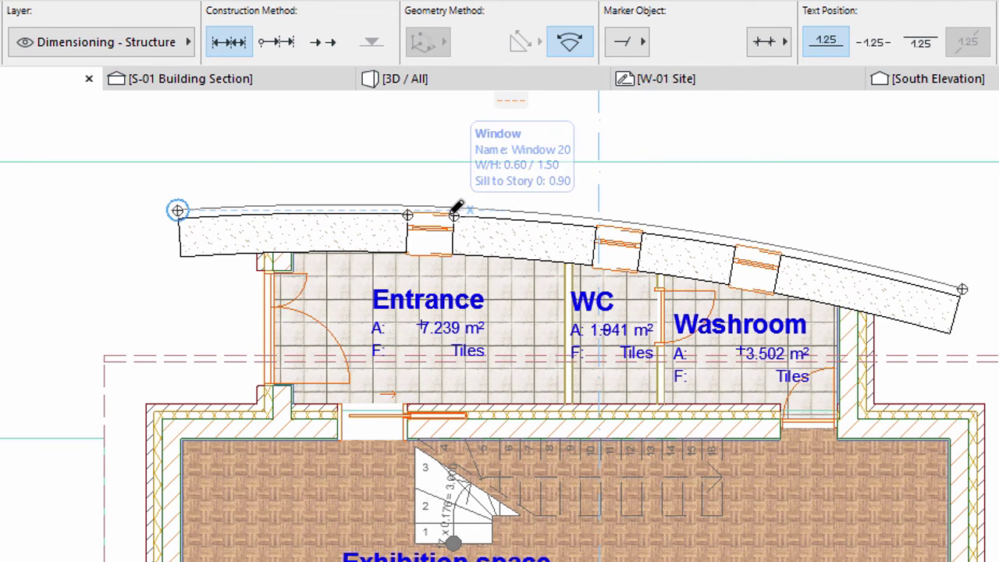
pyautogui.click(596, 228)
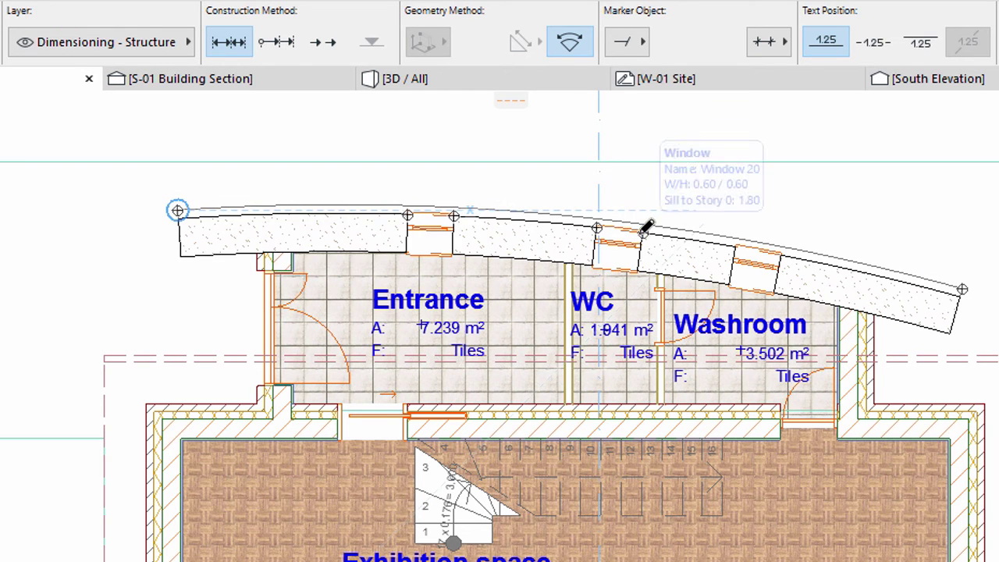
pyautogui.click(643, 232)
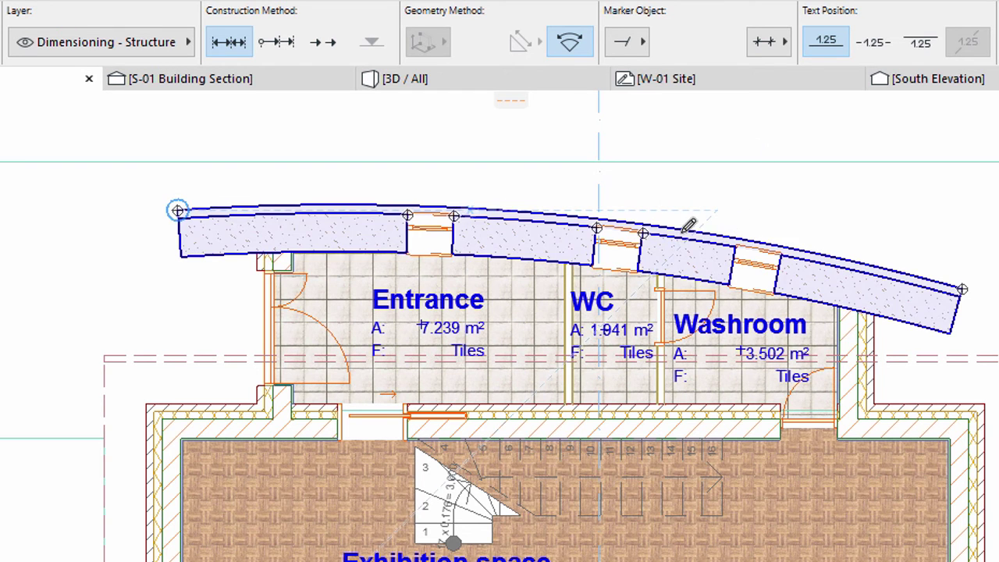
pyautogui.click(735, 245)
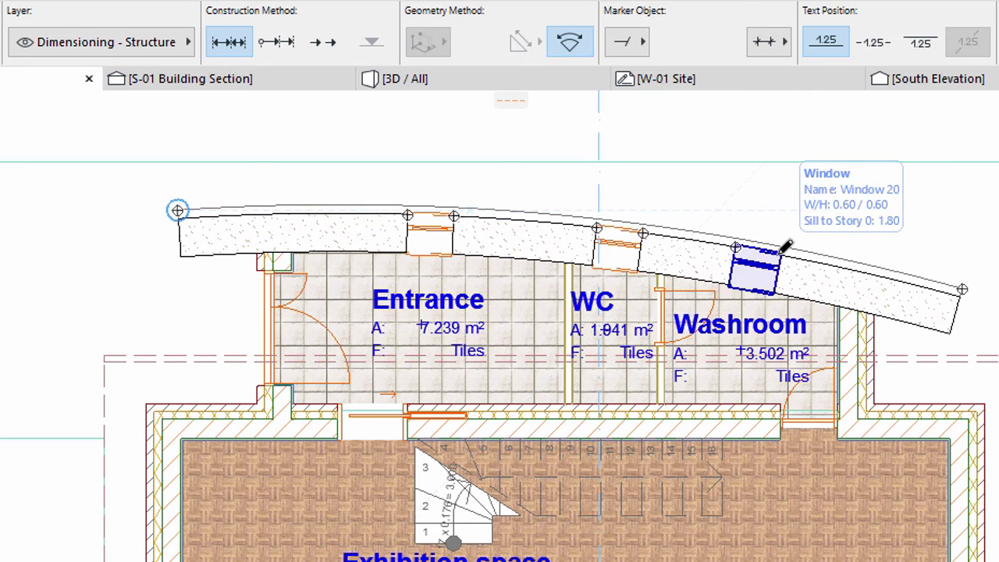
pyautogui.click(782, 254)
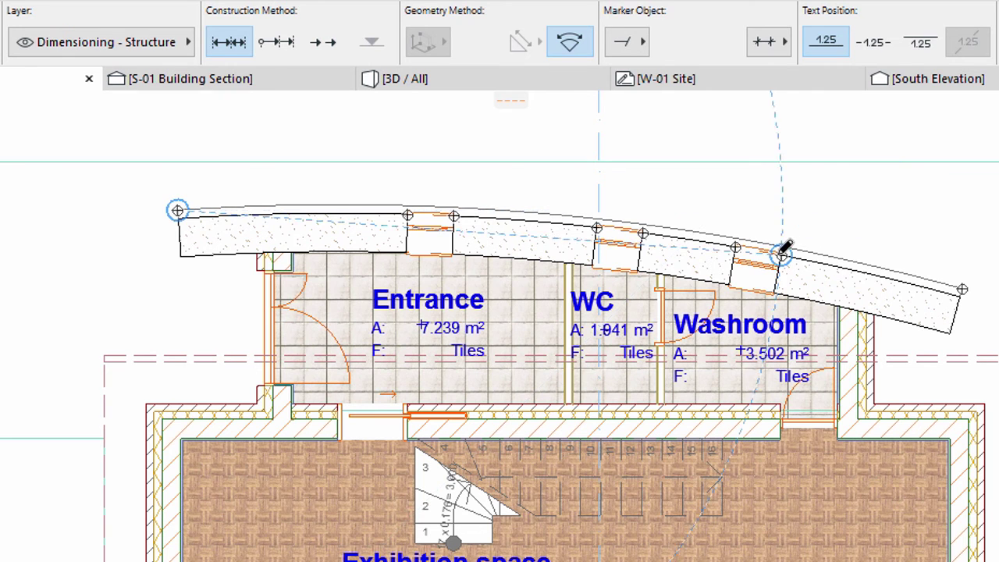
# Finish the arc dimension and place it above the wall, reading 2.993, 0.606, 1.866 onward.
pyautogui.doubleClick(706, 193)
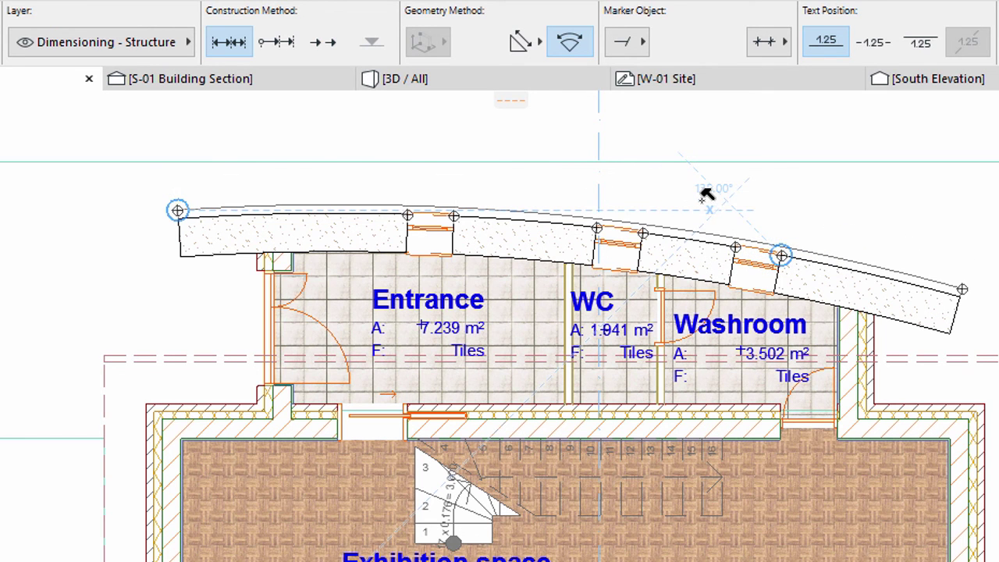
pyautogui.click(707, 194)
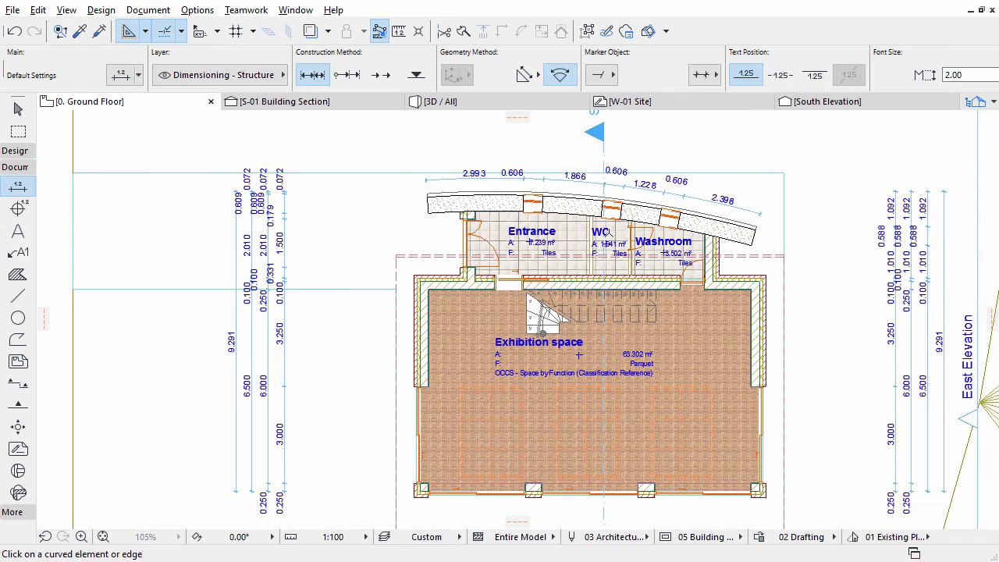
# Add a point to the left vertical dimension chain at the first veranda column, creating a 2.850 segment.
pyautogui.scroll(5, 273, 374)
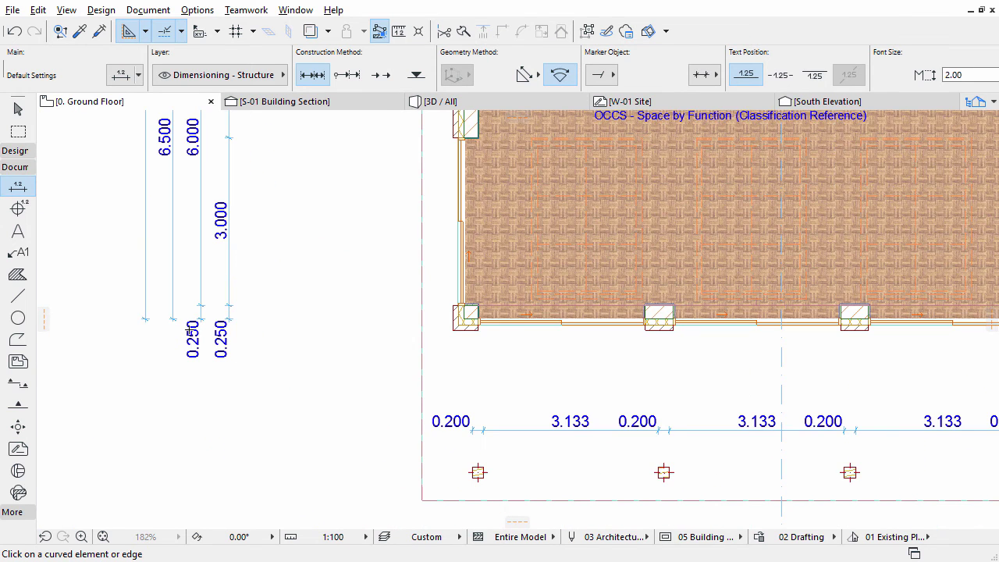
pyautogui.press('Escape')
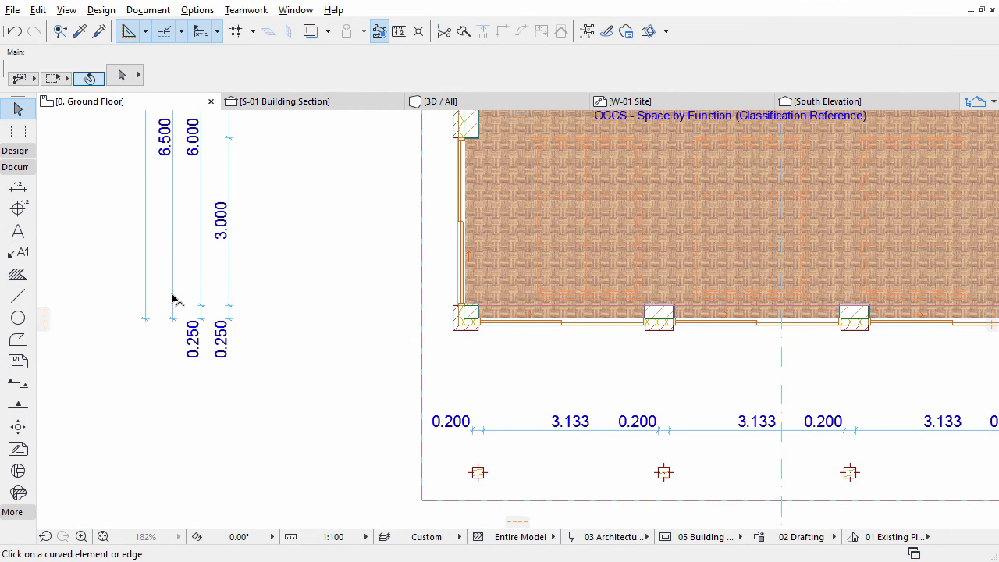
pyautogui.click(173, 300)
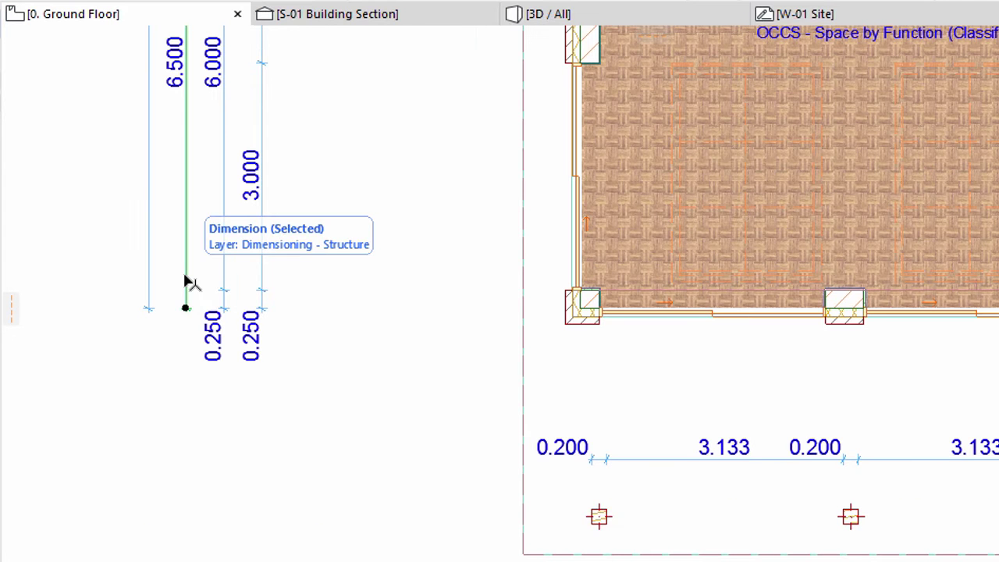
pyautogui.click(186, 278)
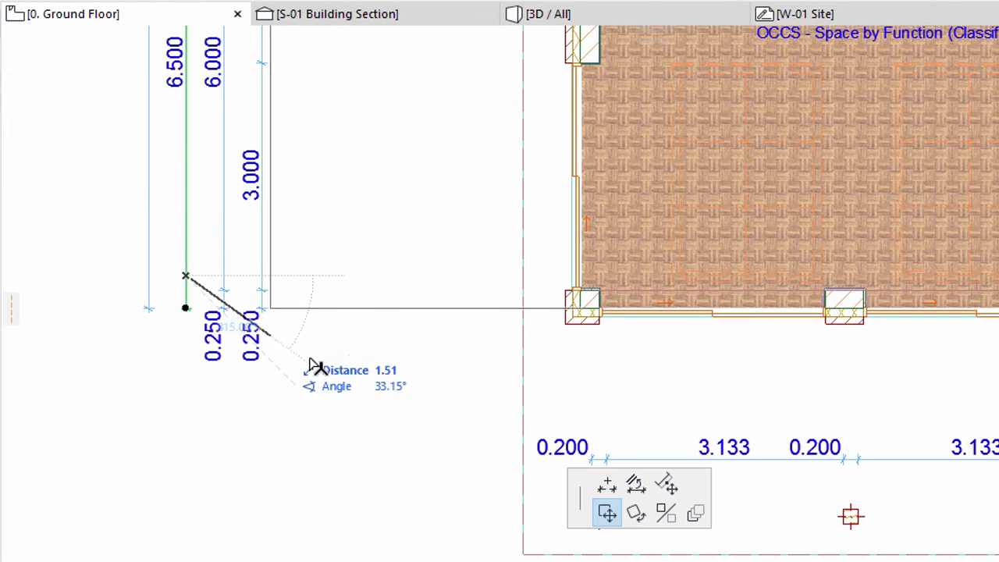
pyautogui.click(607, 491)
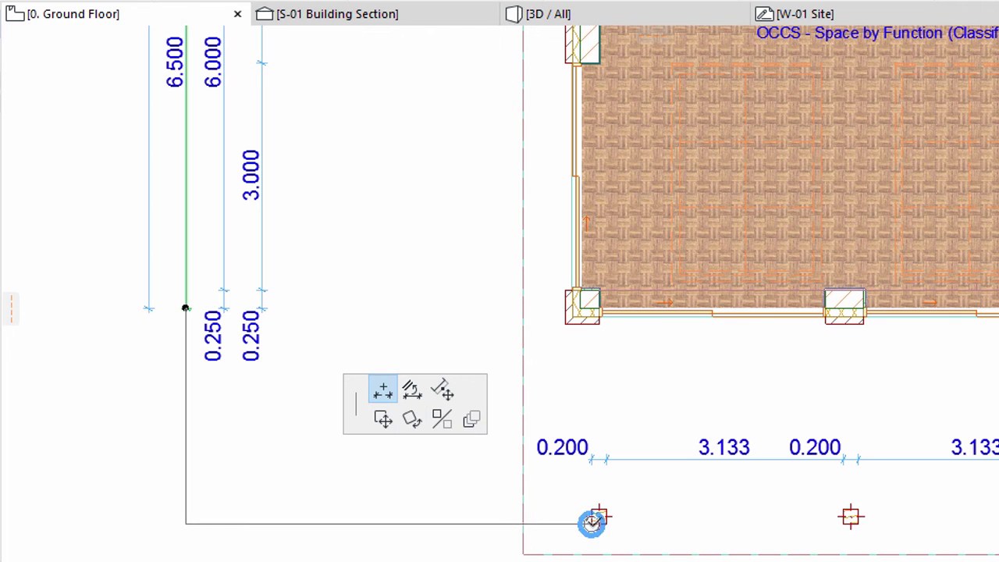
pyautogui.click(593, 522)
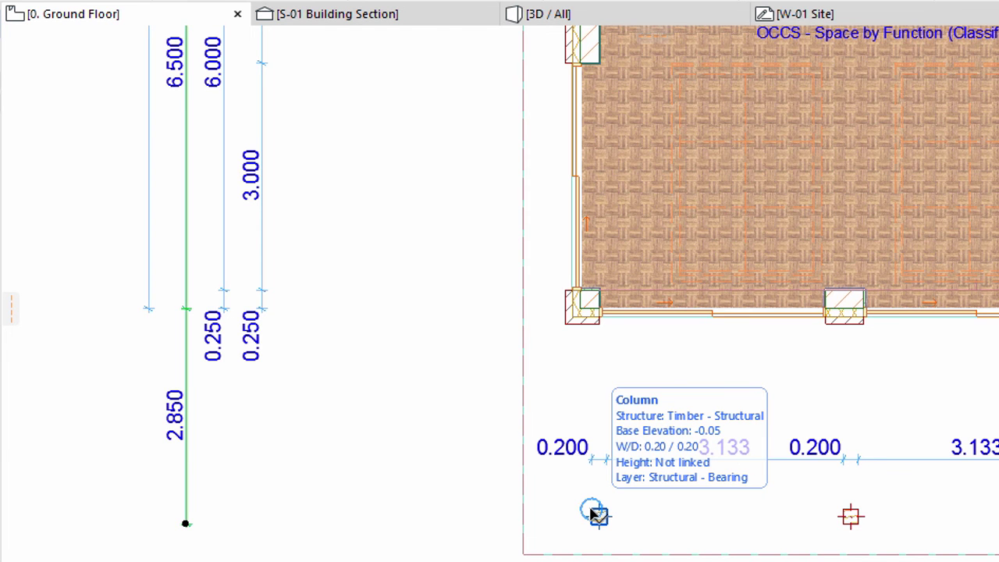
# Add the column's other edge and extend the outer vertical chain to it (2.650 plus 0.200).
pyautogui.click(595, 514)
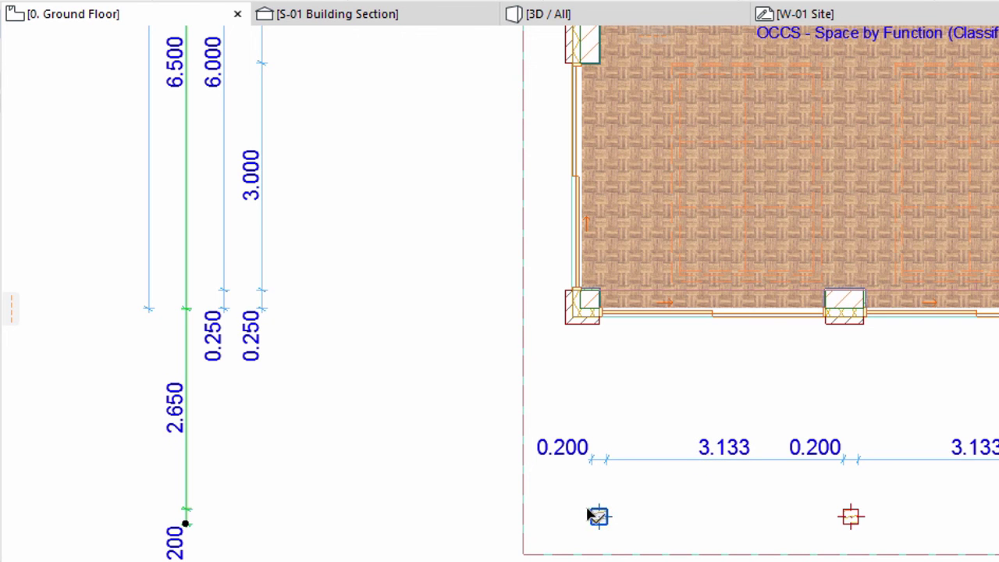
pyautogui.click(151, 291)
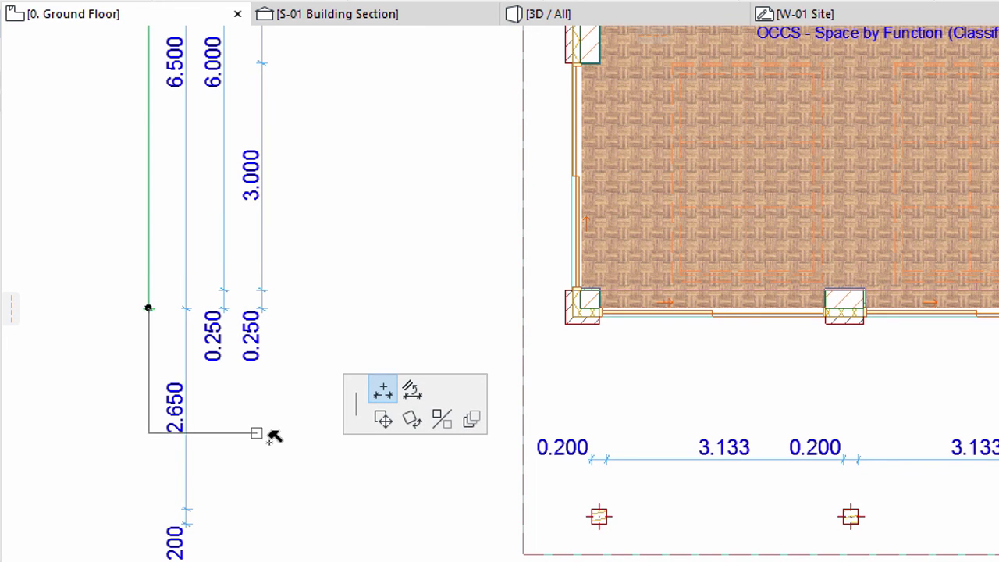
pyautogui.click(593, 521)
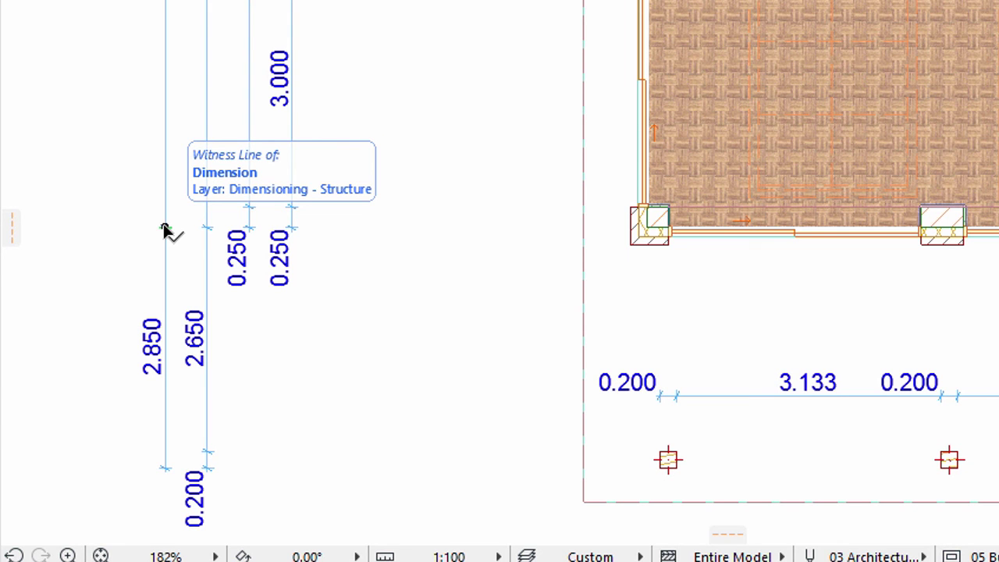
# Open the context menu for the 2.850 dimension's upper witness line.
pyautogui.rightClick(164, 228)
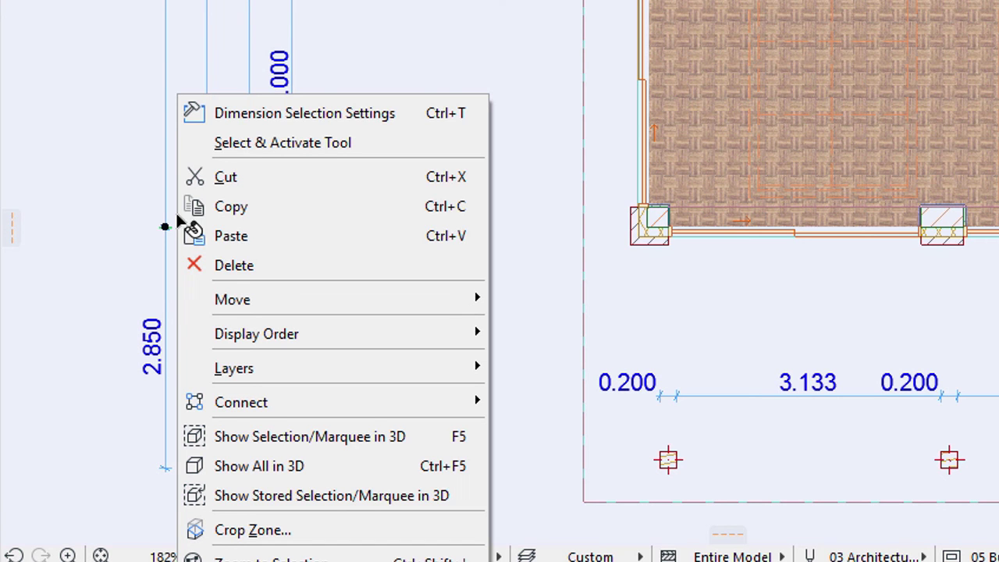